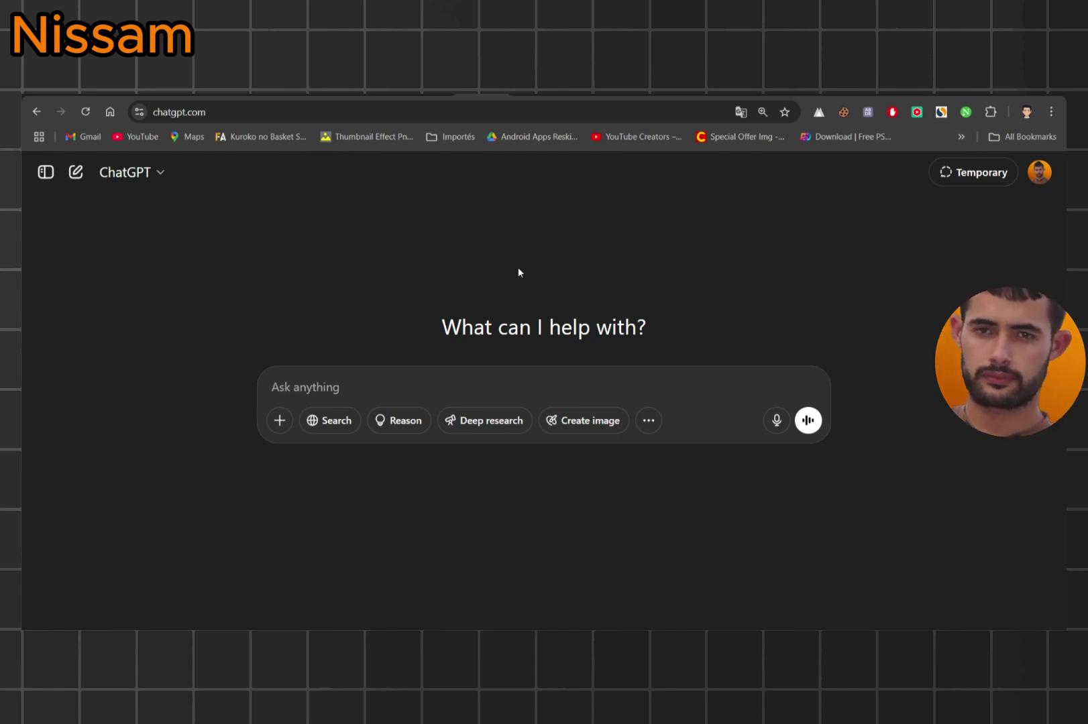
# Step: Attach the portrait photo and paste the 3D cartoon YouTube-studio character prompt, 16:9
pyautogui.click(161, 174)
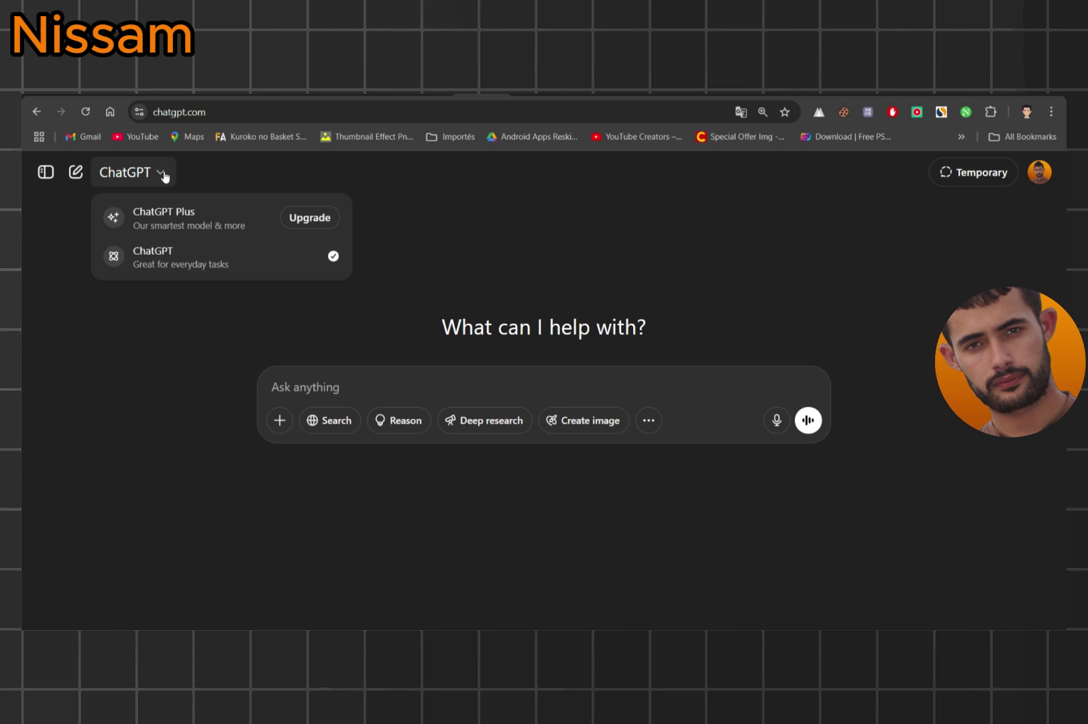
pyautogui.click(219, 265)
pyautogui.hotkey('ctrl', 'v')
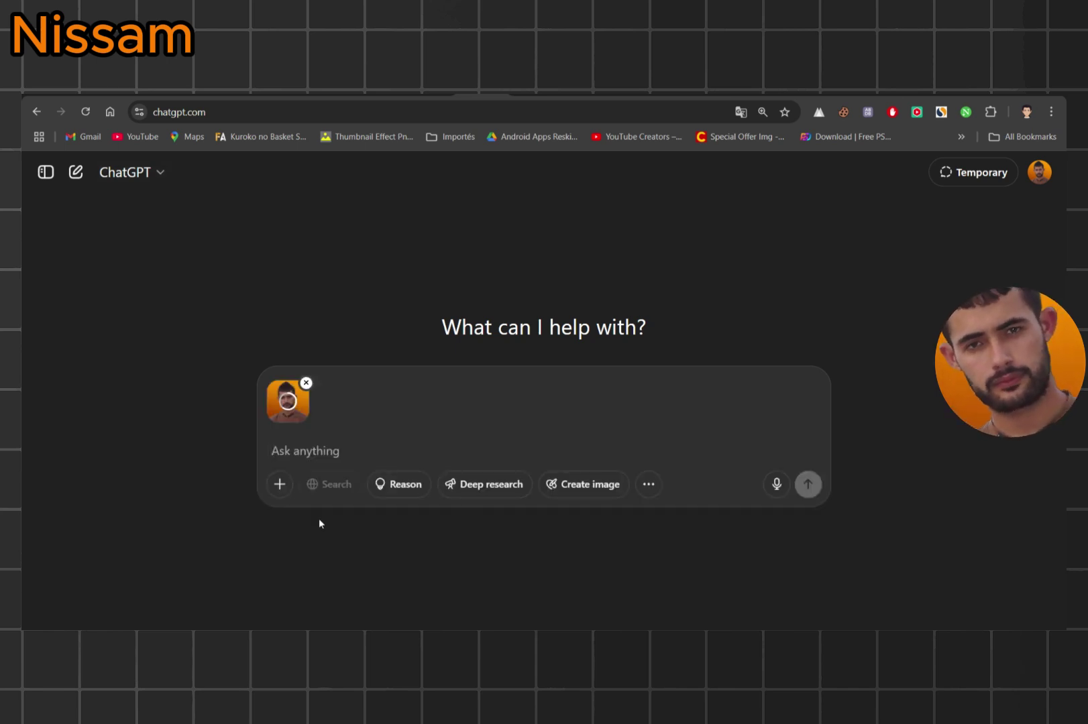
pyautogui.write('Generate a 3d male cartoon character,sitting in a youtube Studio Background wearing a gray top with a microphone facing the camera')
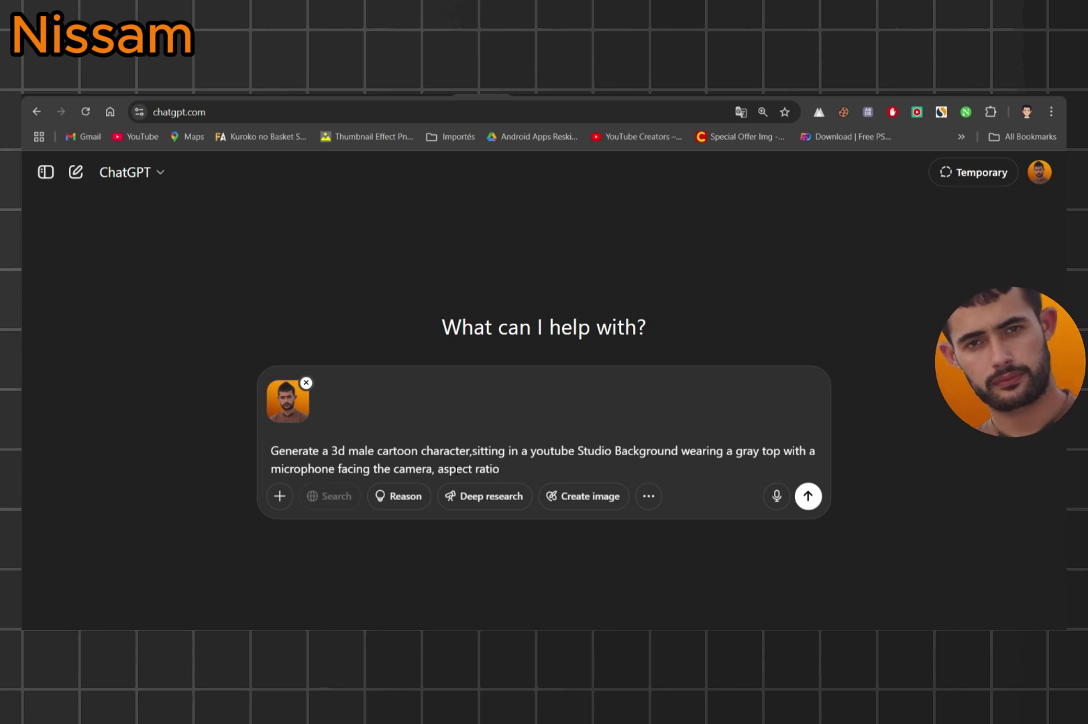
pyautogui.write('16:9')
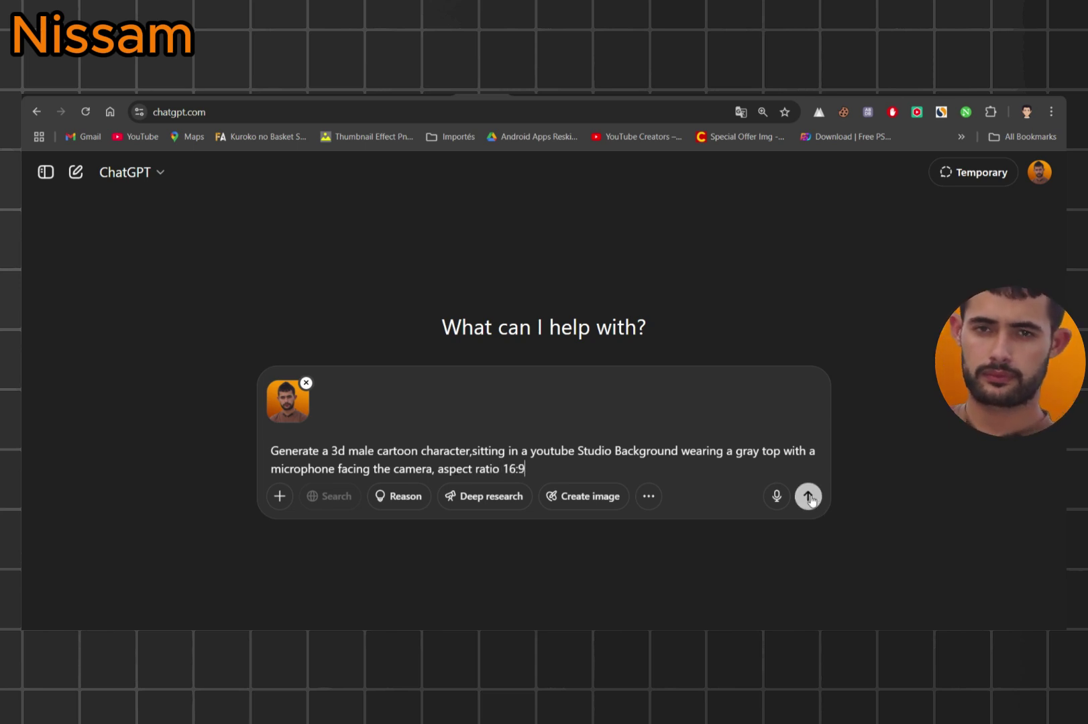
# Step: Send the prompt and download the generated cartoon studio character image
pyautogui.click(808, 496)
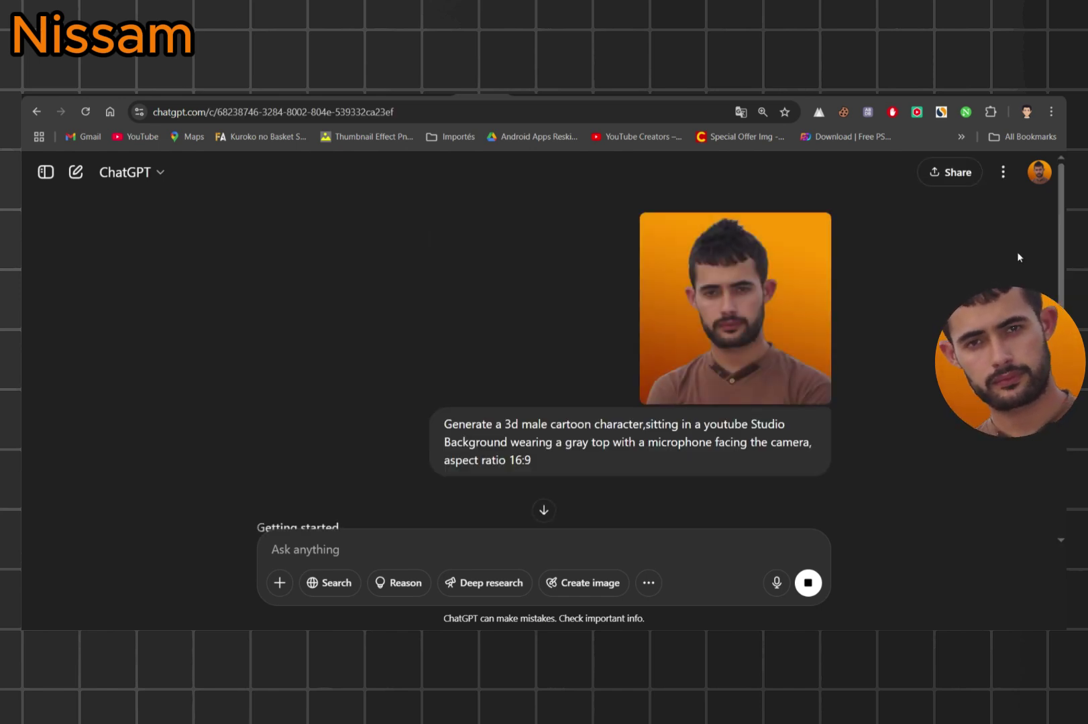
pyautogui.moveTo(1060, 239); pyautogui.dragTo(1061, 270)
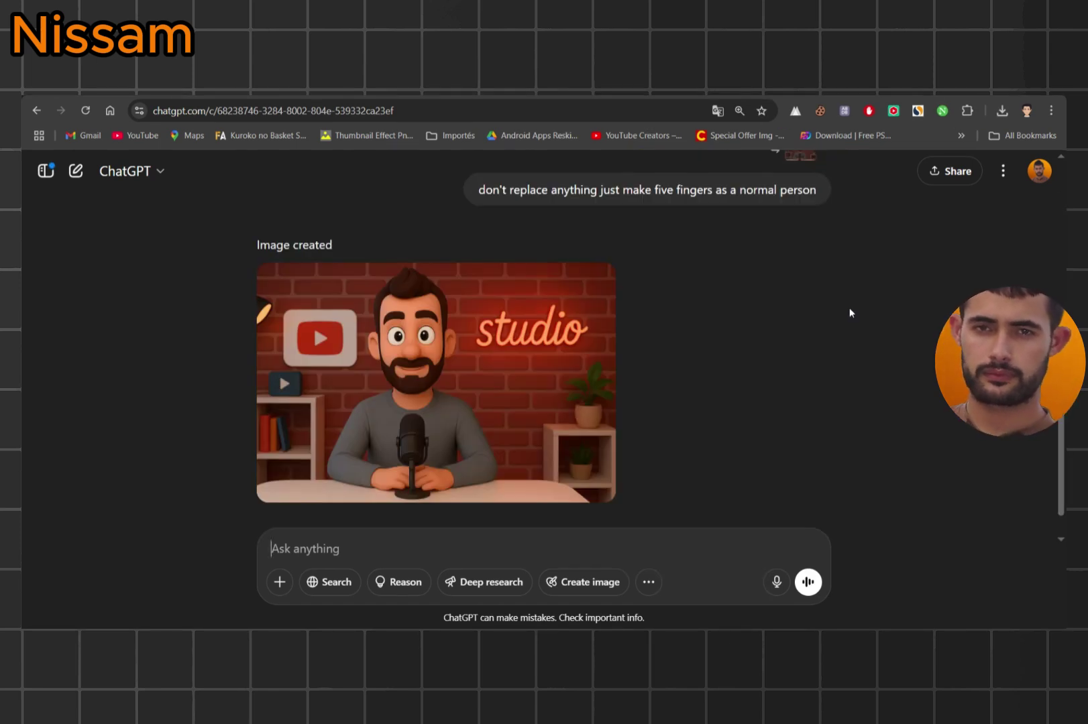
pyautogui.moveTo(437, 382)
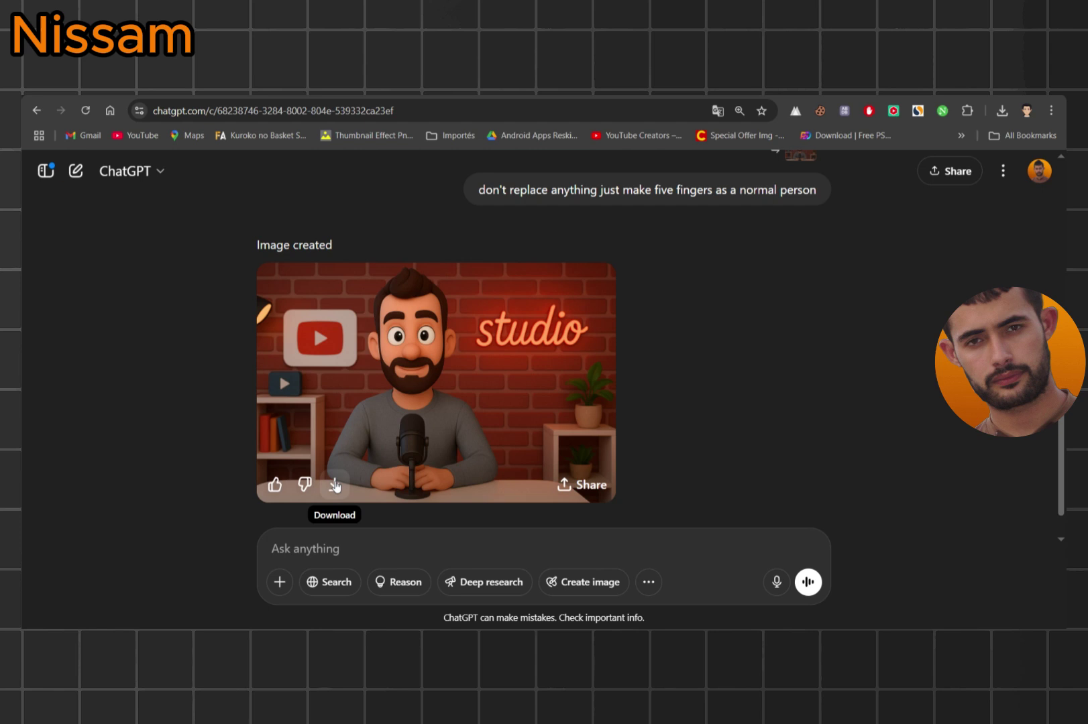
pyautogui.click(336, 486)
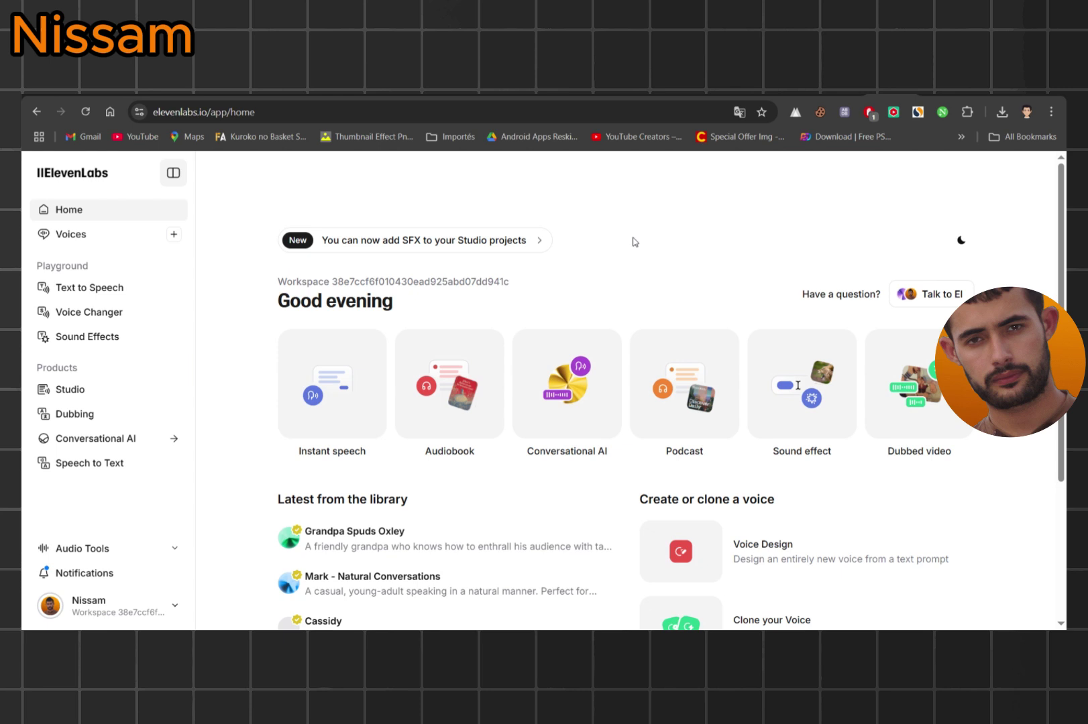
# Step: In Text to Speech, preview voices and settle on Will for the intro script
pyautogui.click(101, 292)
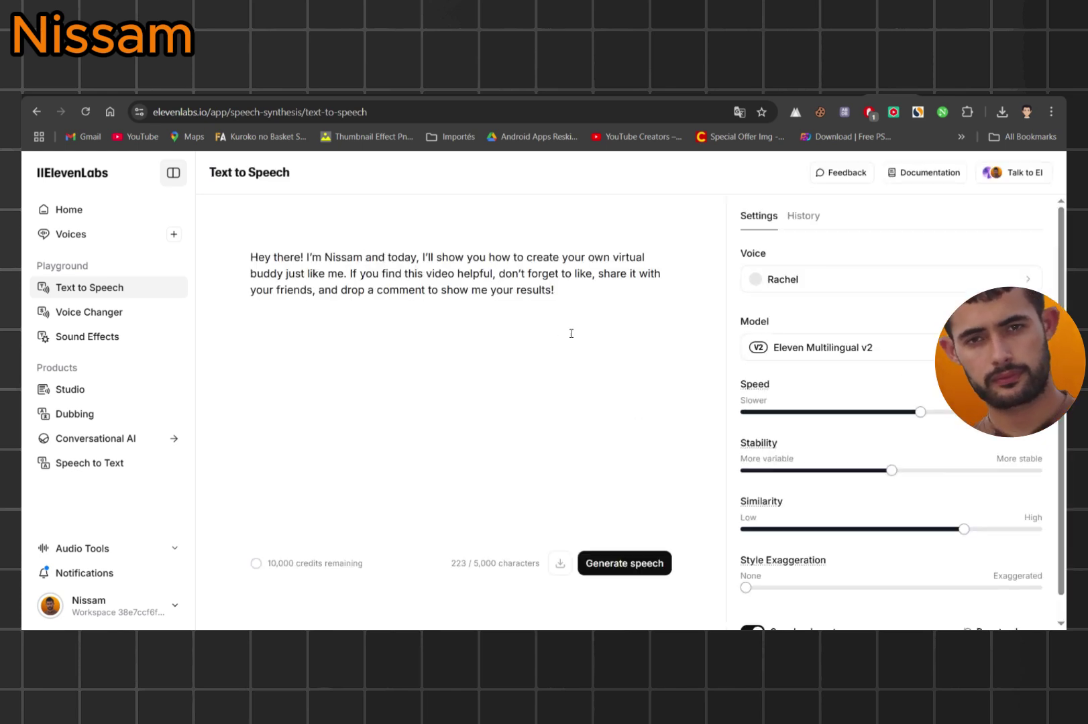
pyautogui.click(1031, 281)
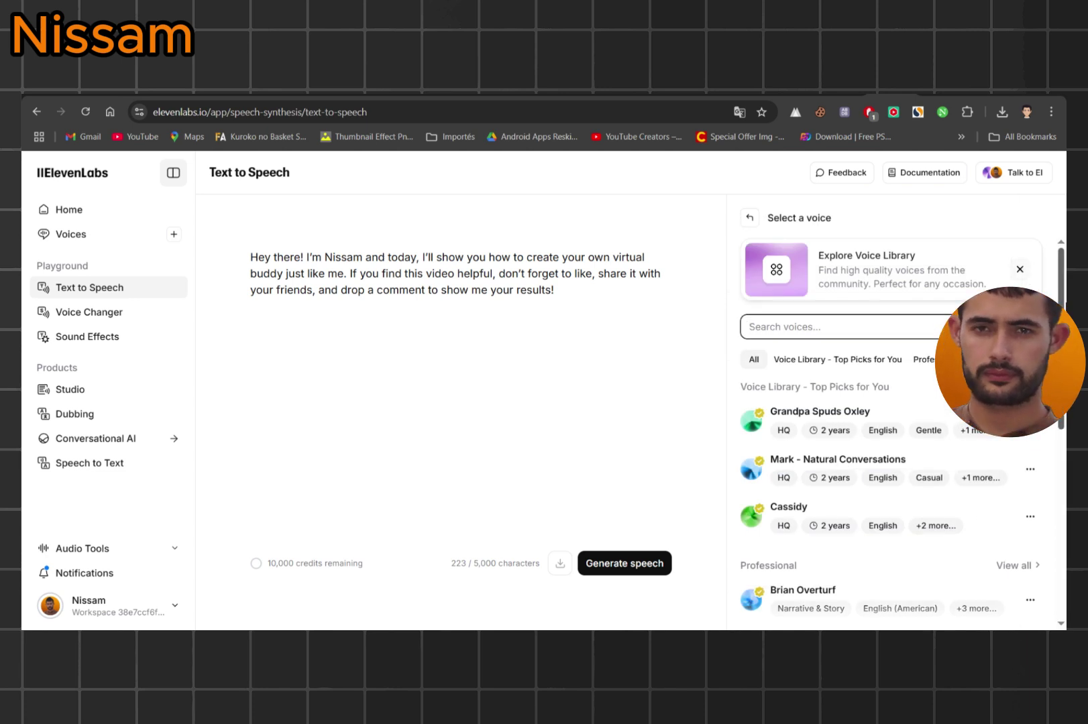
pyautogui.scroll(-2, 884, 475)
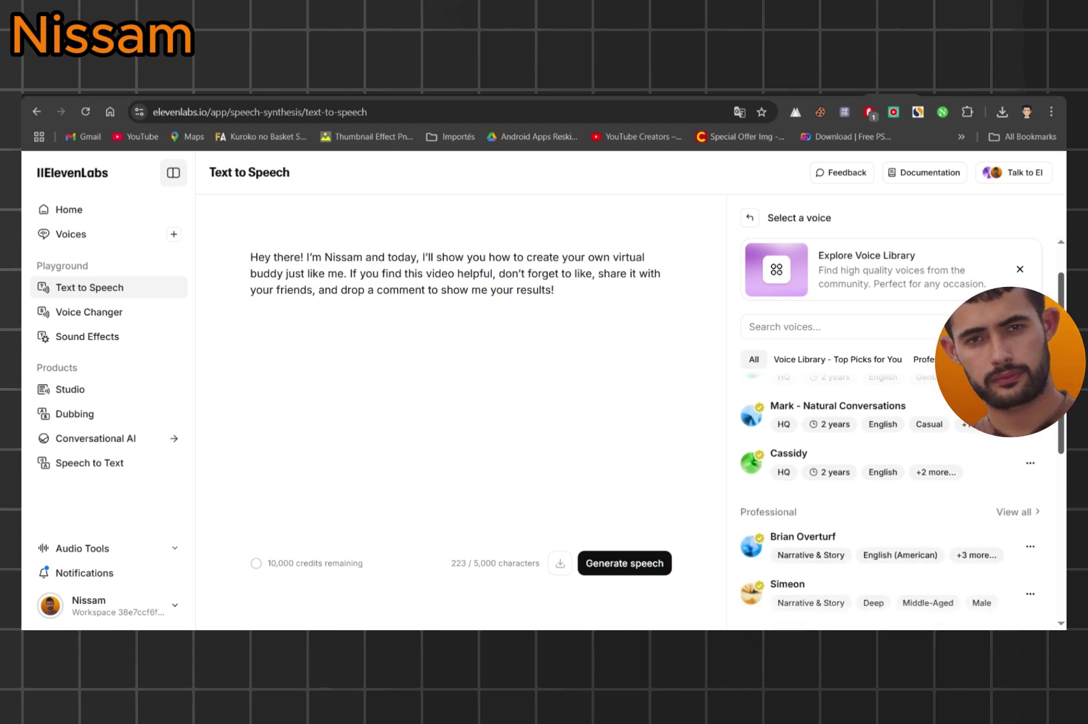
pyautogui.write('social')
pyautogui.click(752, 461)
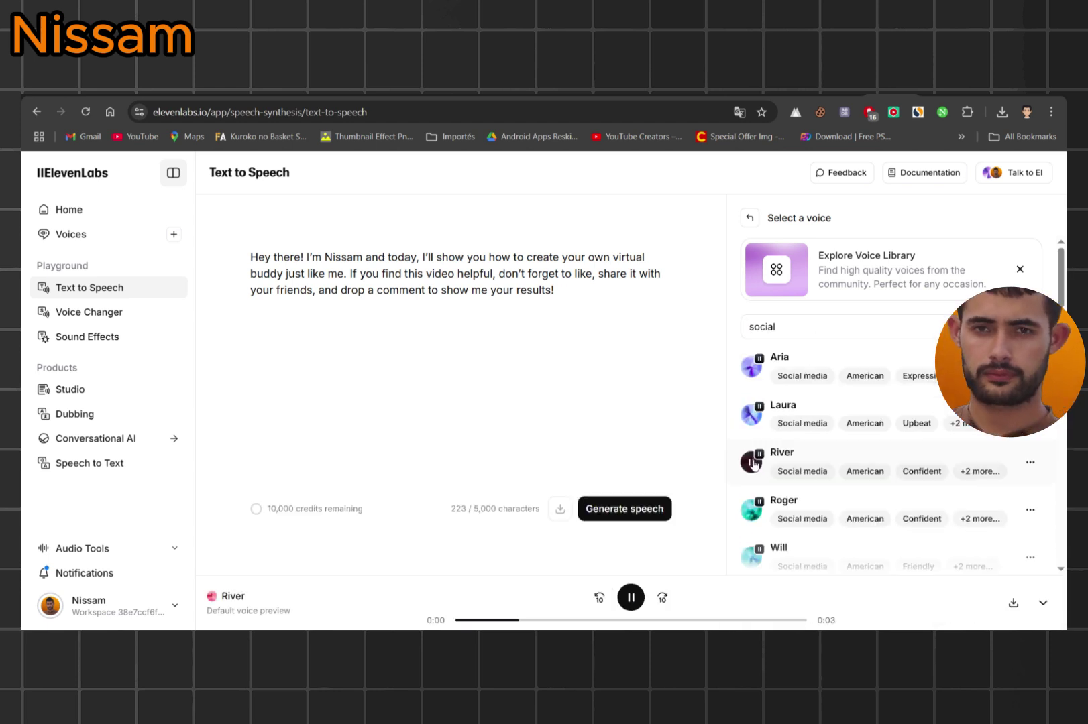
pyautogui.press('Escape')
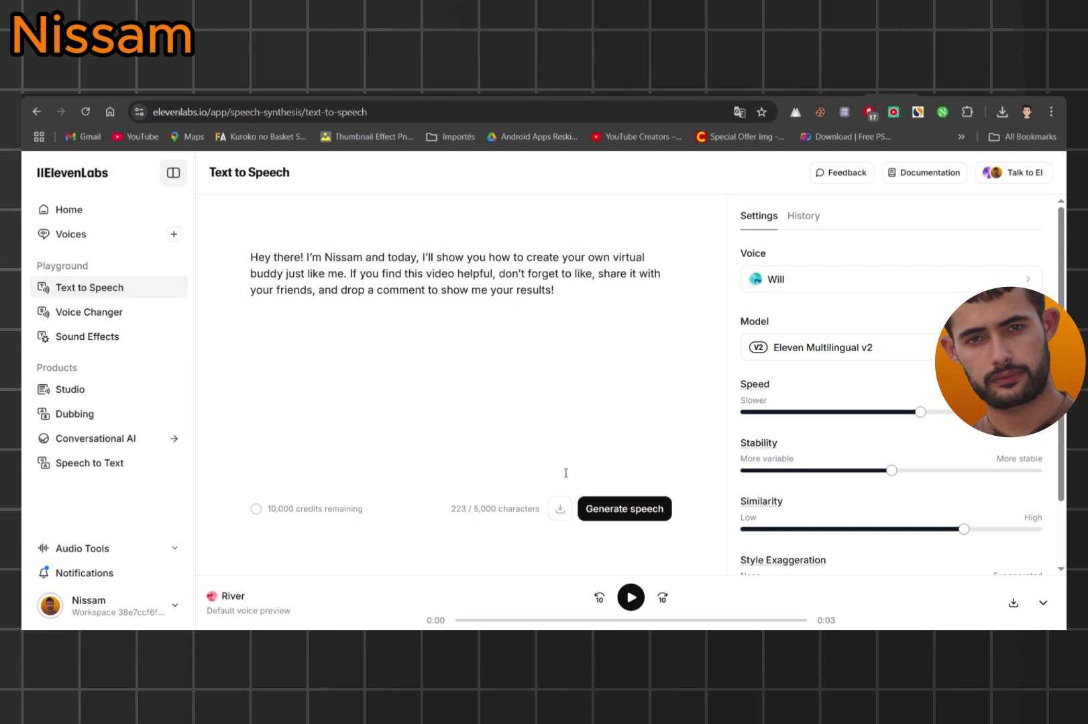
# Step: Generate the 13-second speech clip from the script in Will's voice
pyautogui.click(616, 510)
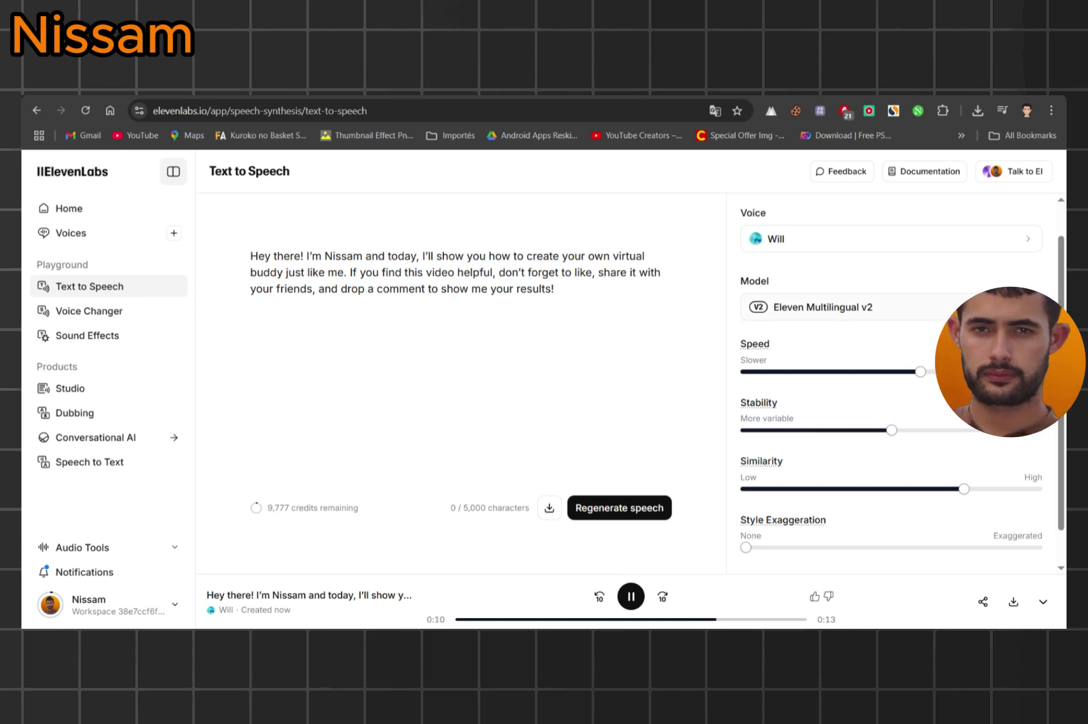
pyautogui.scroll(-1, 891, 383)
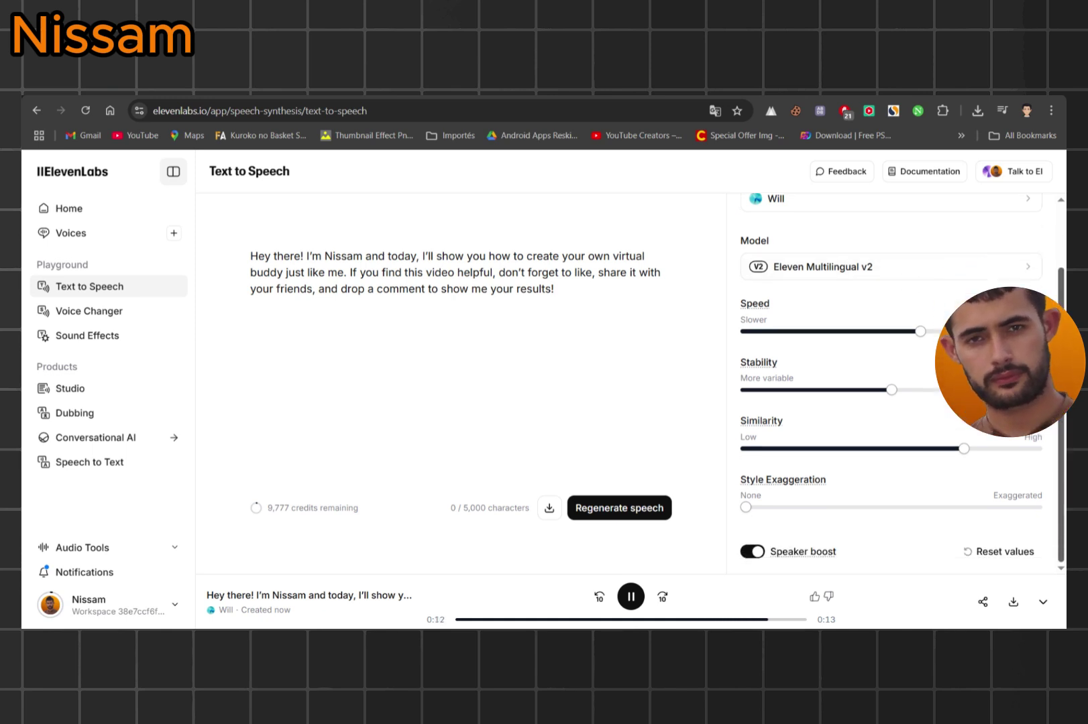
pyautogui.scroll(1, 893, 383)
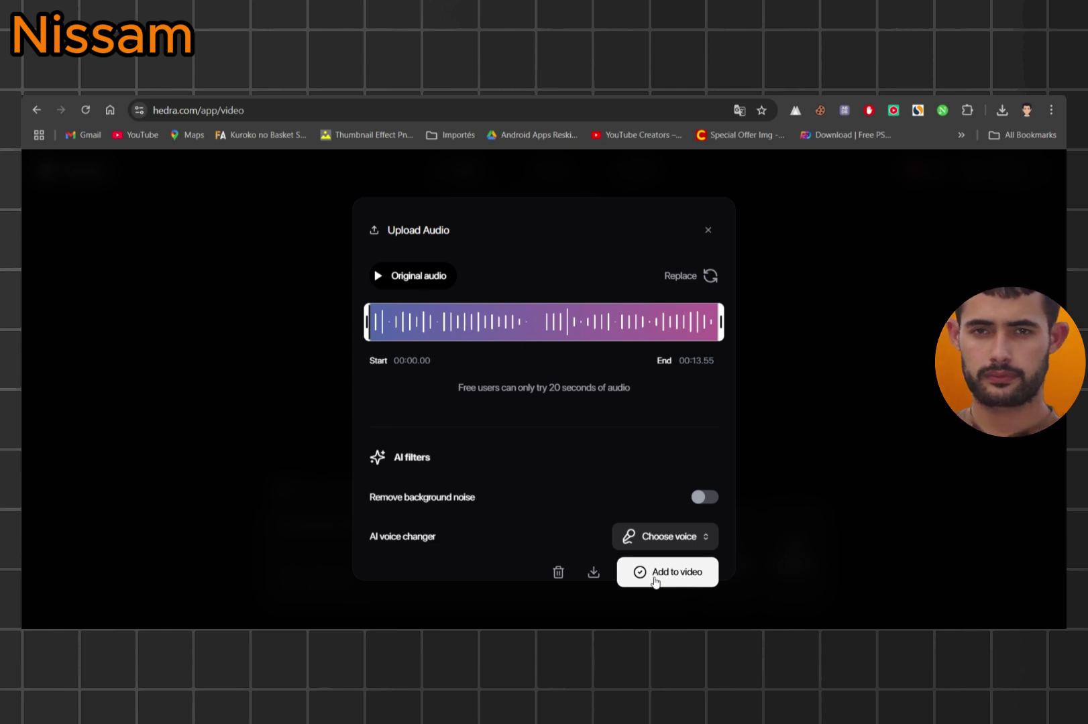
# Step: Add the uploaded audio and the cartoon character image as start frame
pyautogui.click(657, 578)
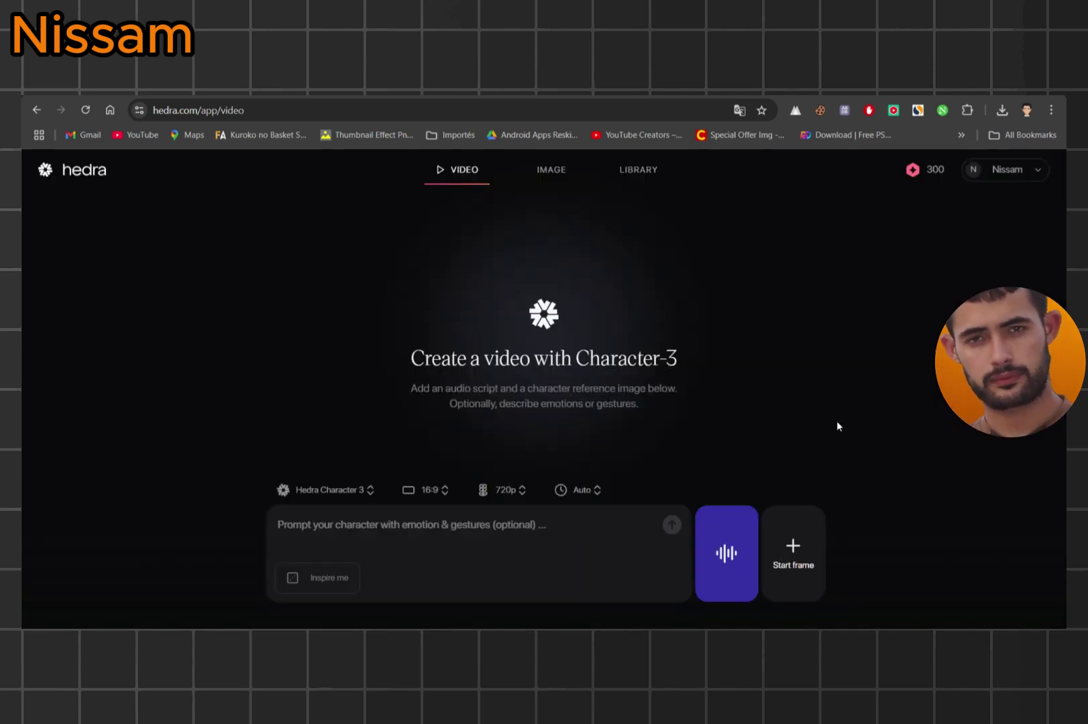
pyautogui.click(813, 478)
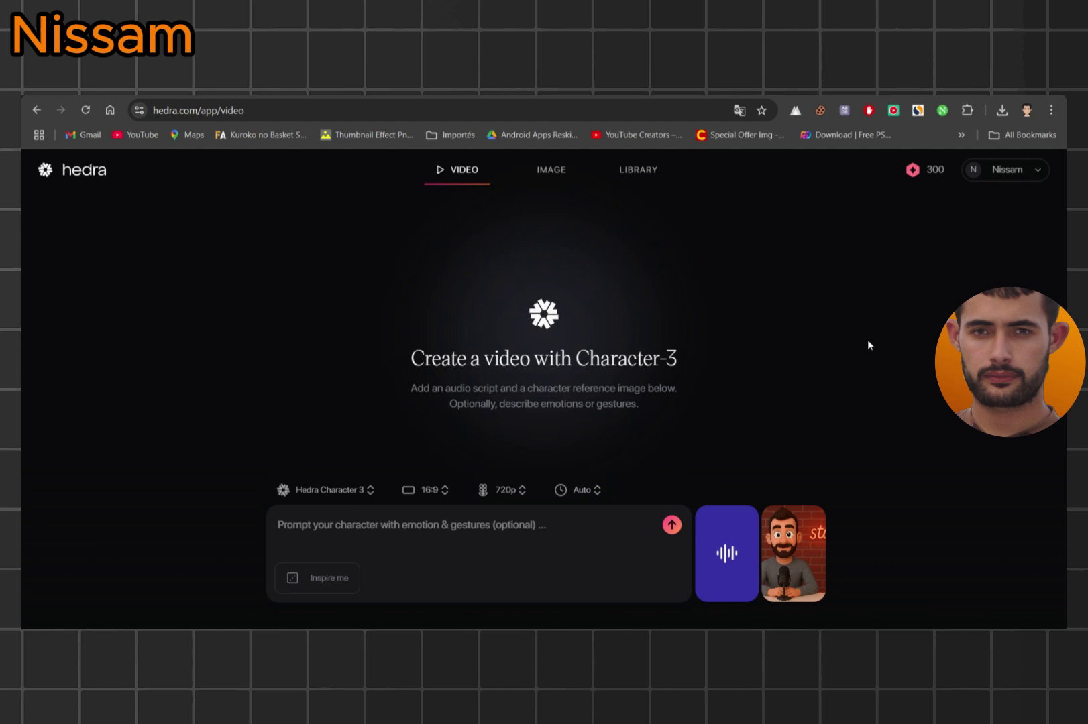
# Step: Keep Hedra Character 3, 16:9 aspect ratio and 720p resolution, and check duration
pyautogui.click(371, 491)
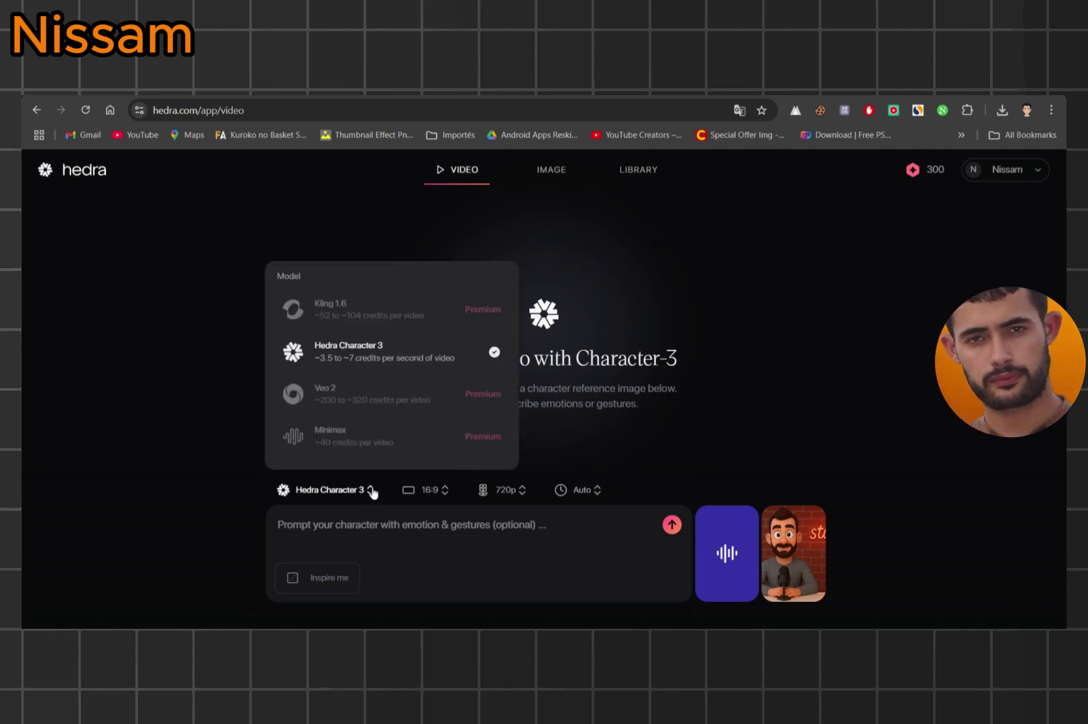
pyautogui.click(398, 355)
pyautogui.click(441, 490)
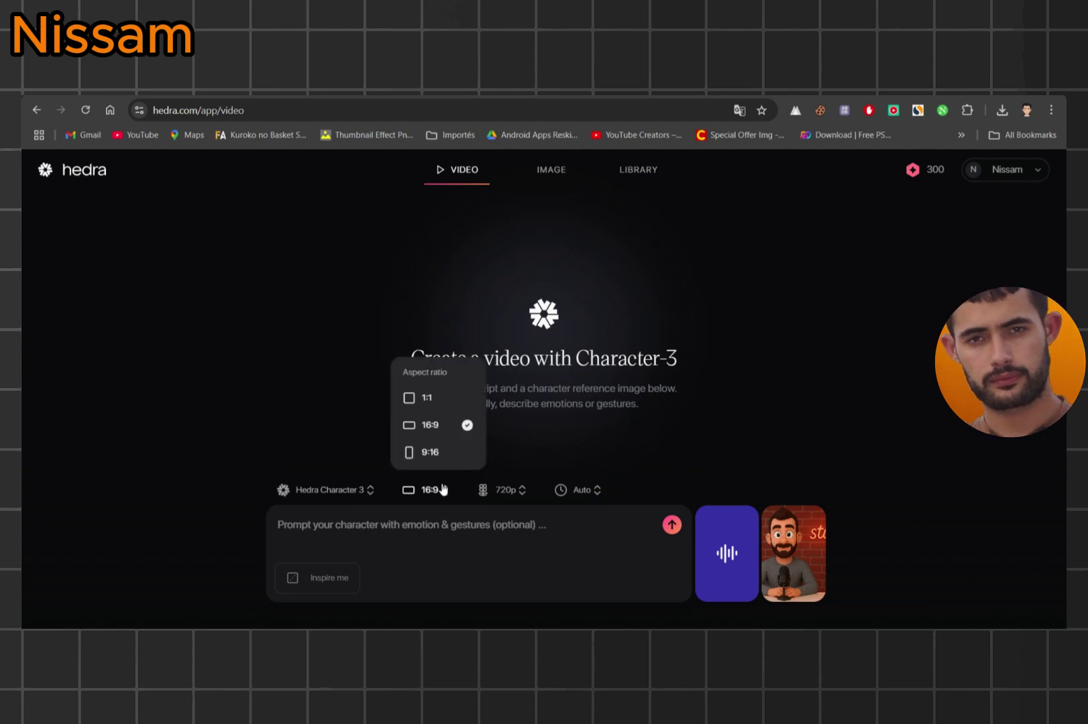
pyautogui.click(438, 424)
pyautogui.click(525, 492)
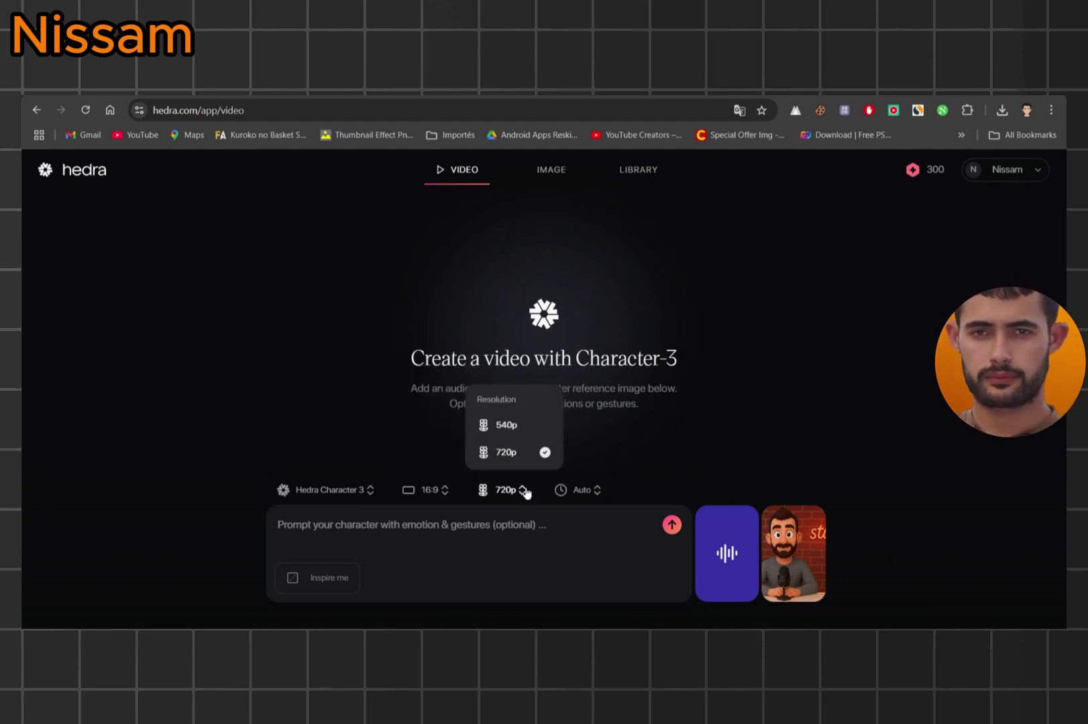
pyautogui.click(507, 452)
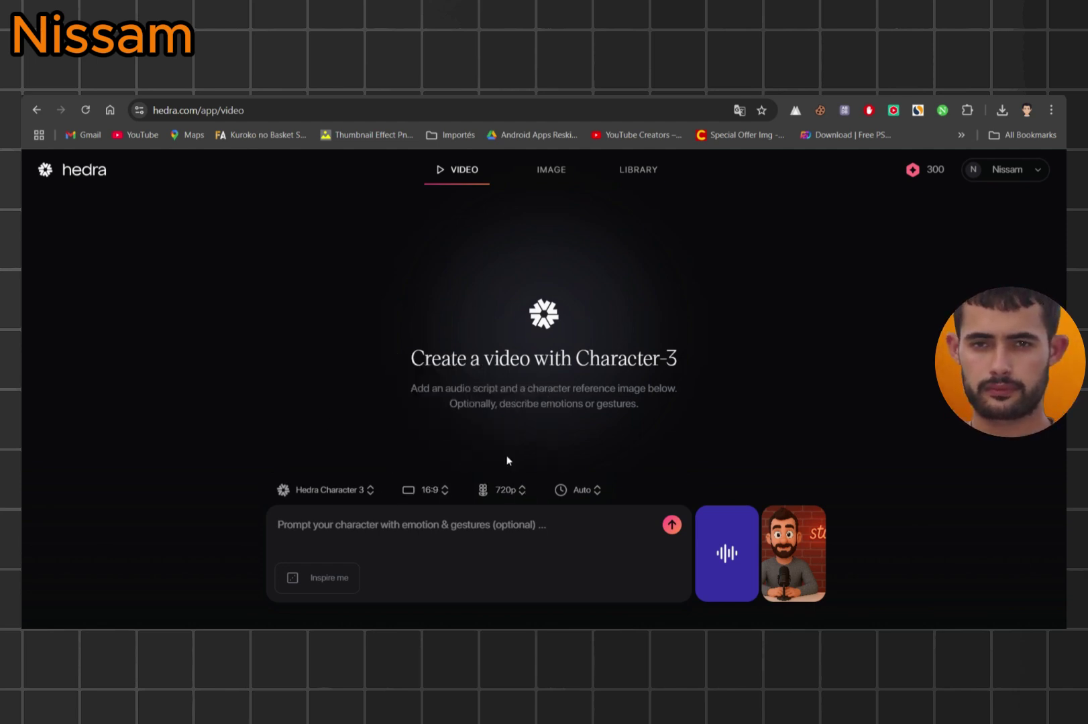
pyautogui.click(598, 491)
# Step: Keep Auto duration, generate the talking video and play then pause it
pyautogui.click(656, 400)
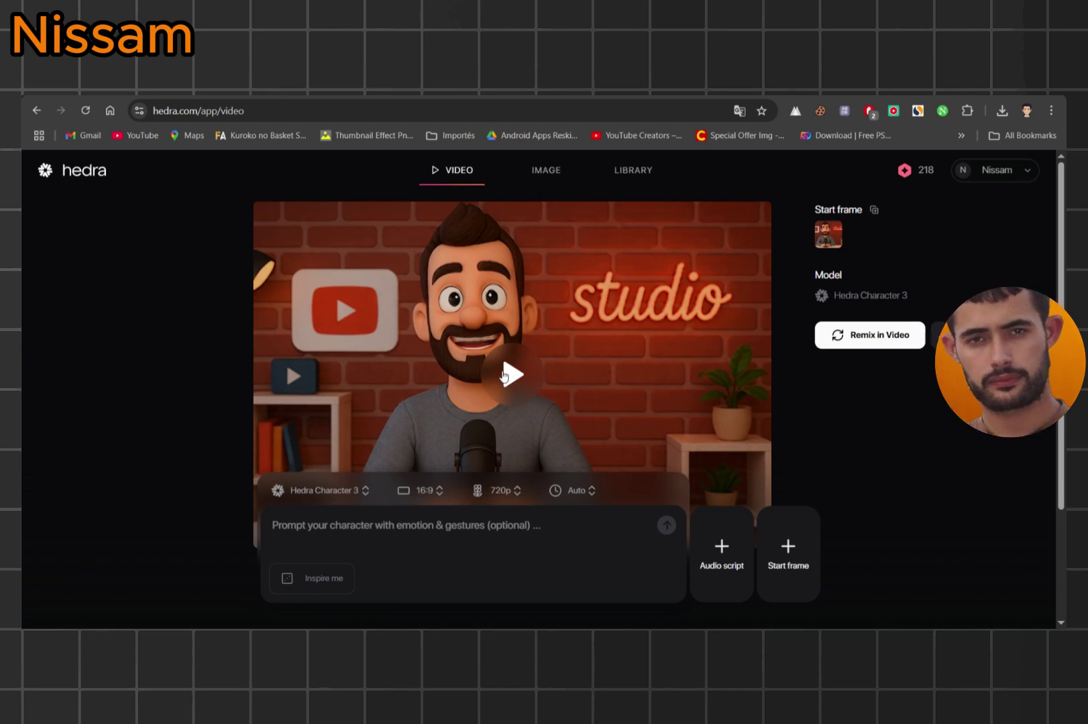
pyautogui.click(503, 375)
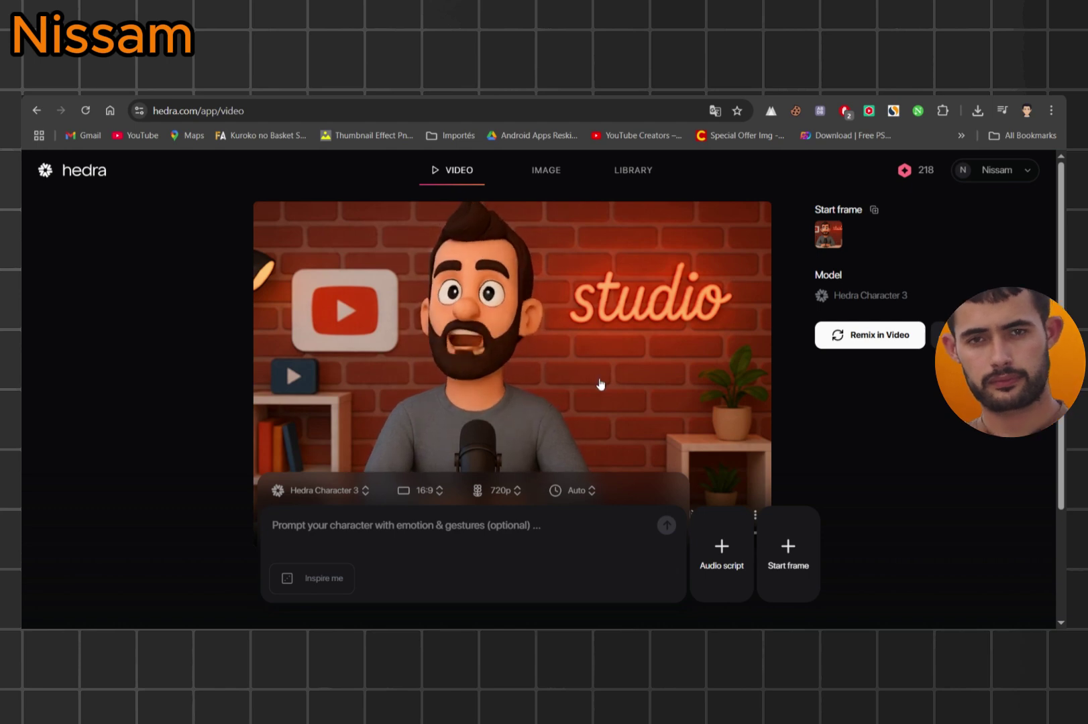
pyautogui.click(566, 364)
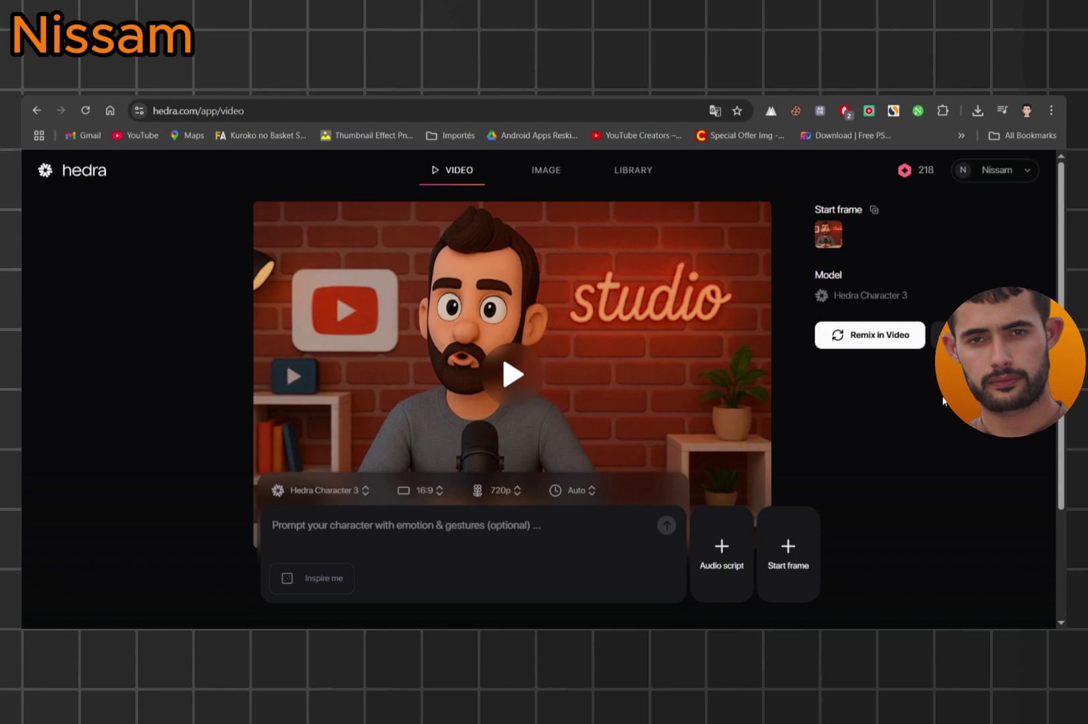
# Step: Download the free watermarked video without upgrading
pyautogui.click(943, 339)
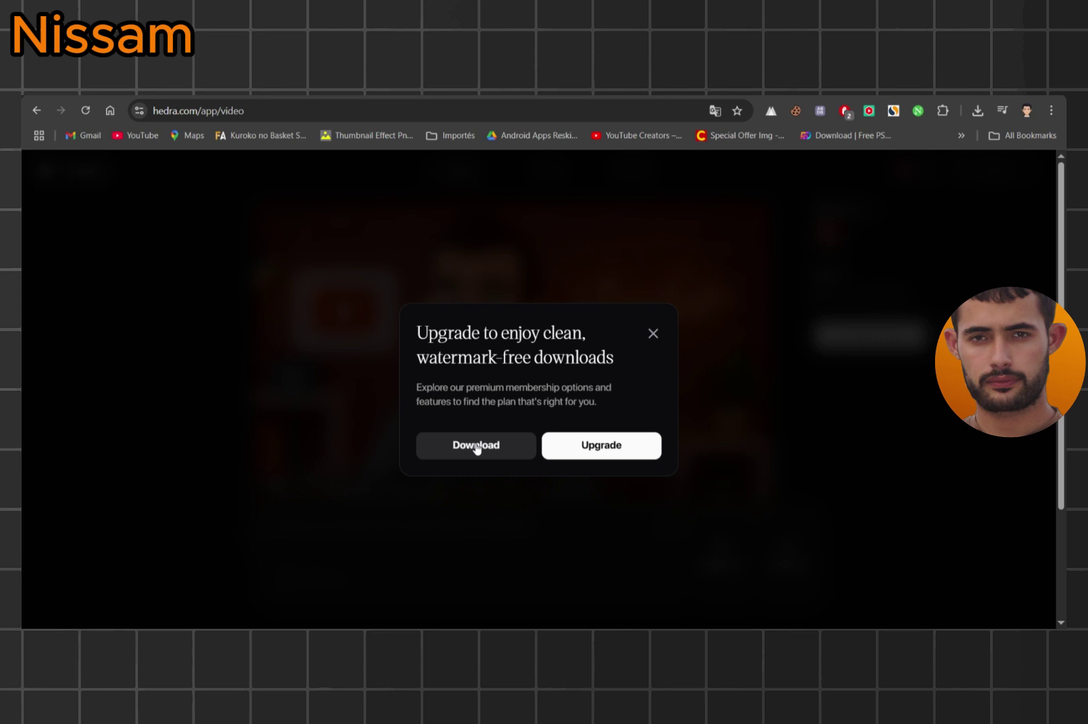
pyautogui.click(476, 448)
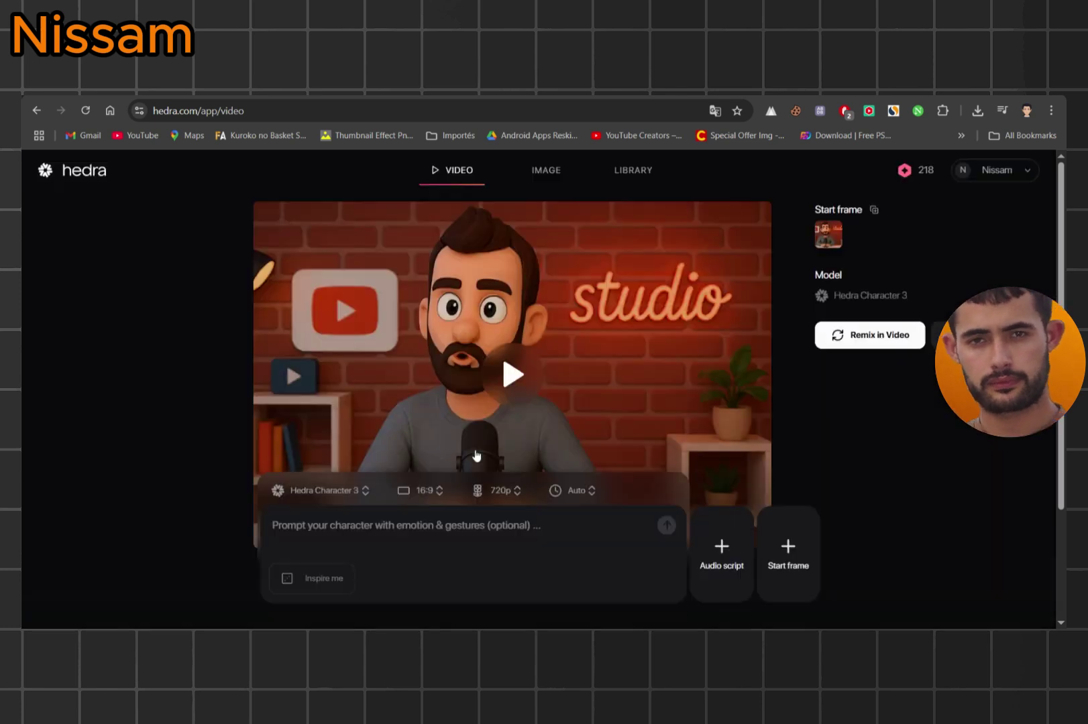